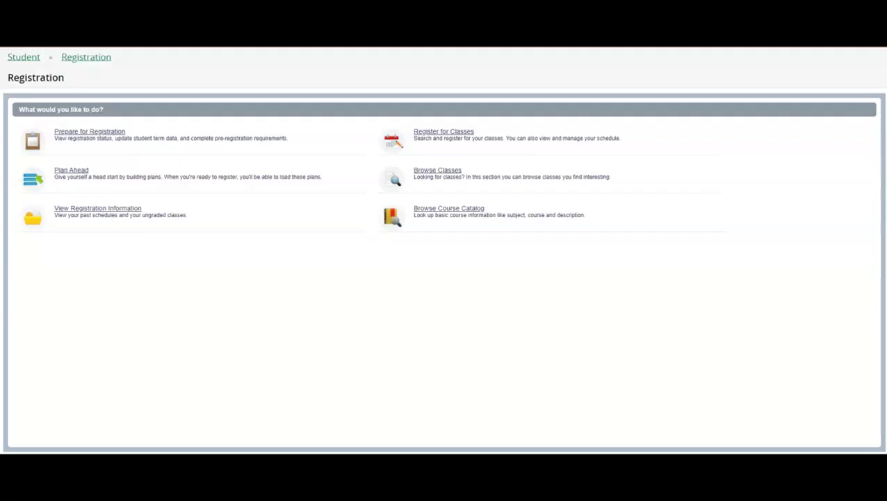
Begin class registration with Fall Semester 2020 selected as the term
click(467, 133)
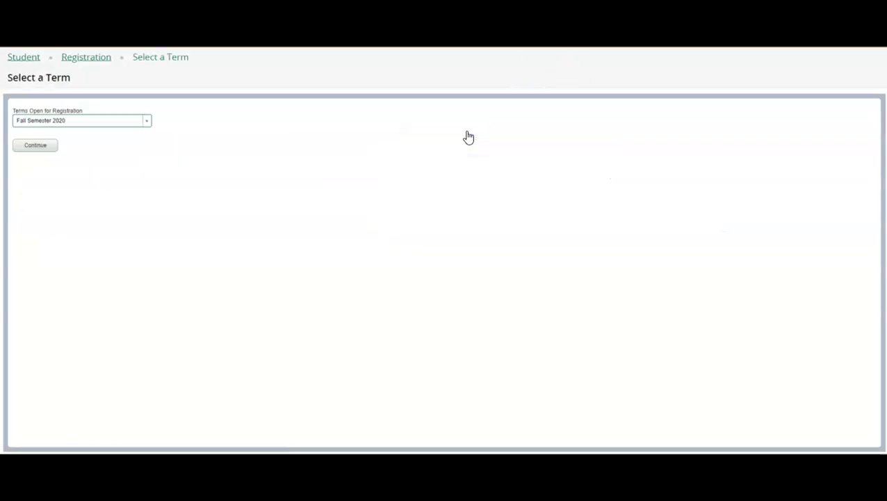
click(148, 122)
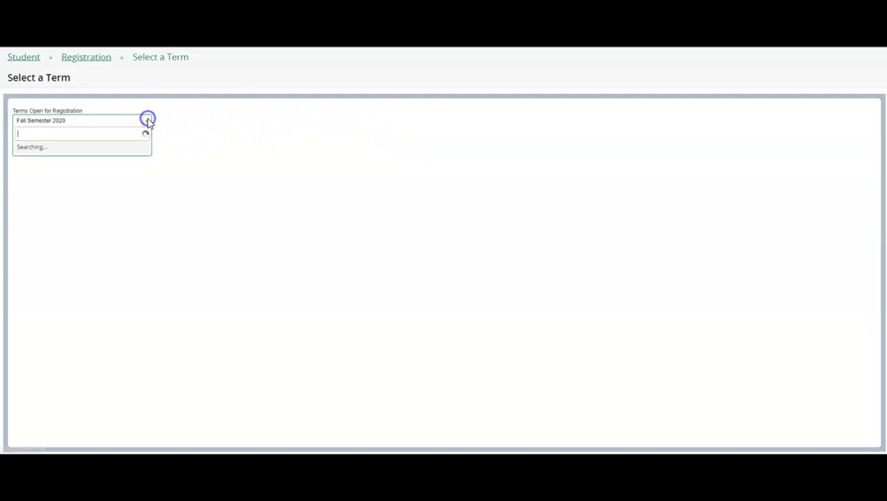
click(54, 167)
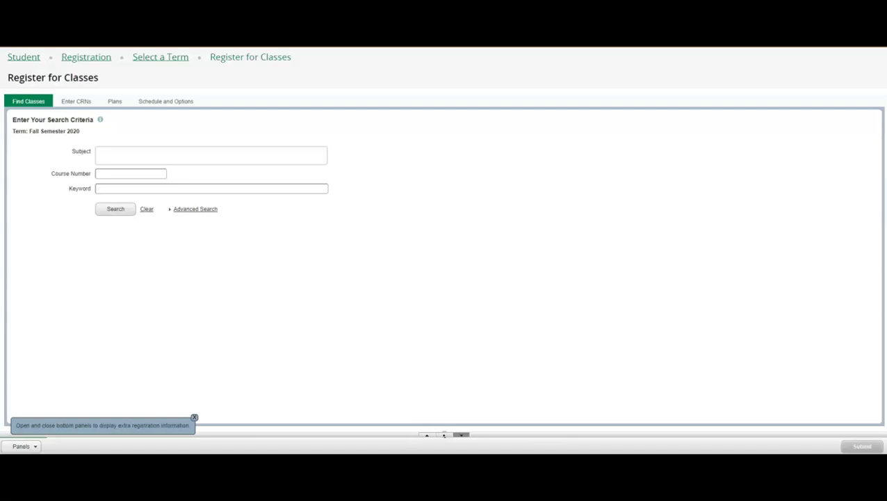
Search Fall Semester 2020 classes with subject Art, returning 69 results
click(113, 157)
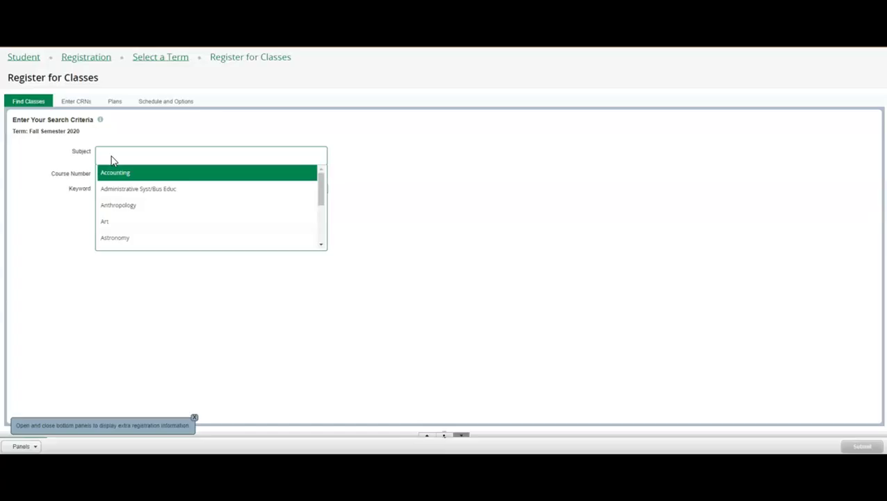
text(art)
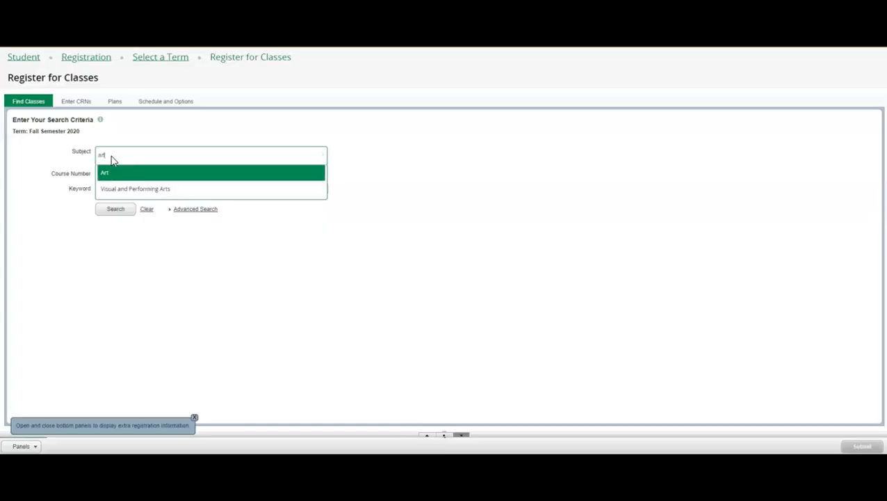
click(109, 173)
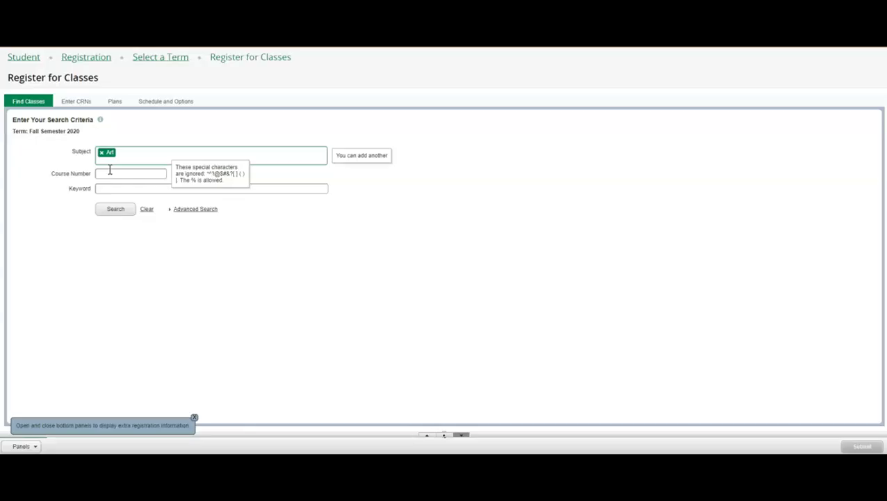
click(114, 209)
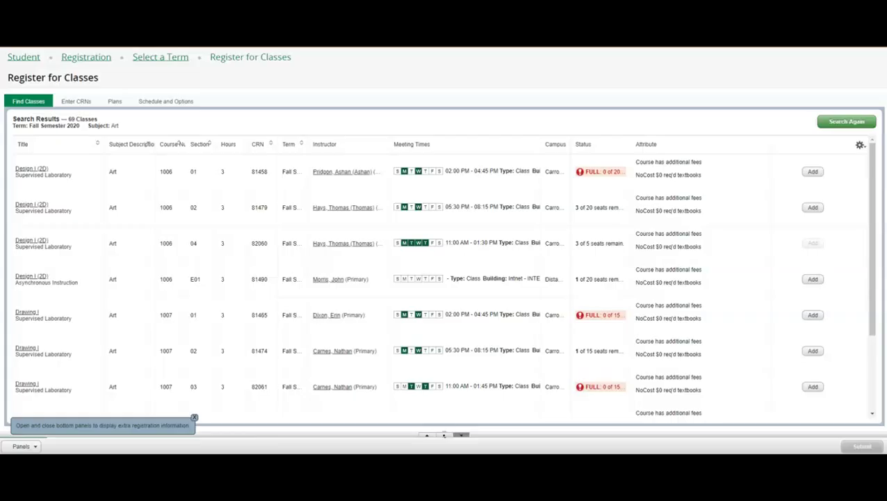
click(24, 242)
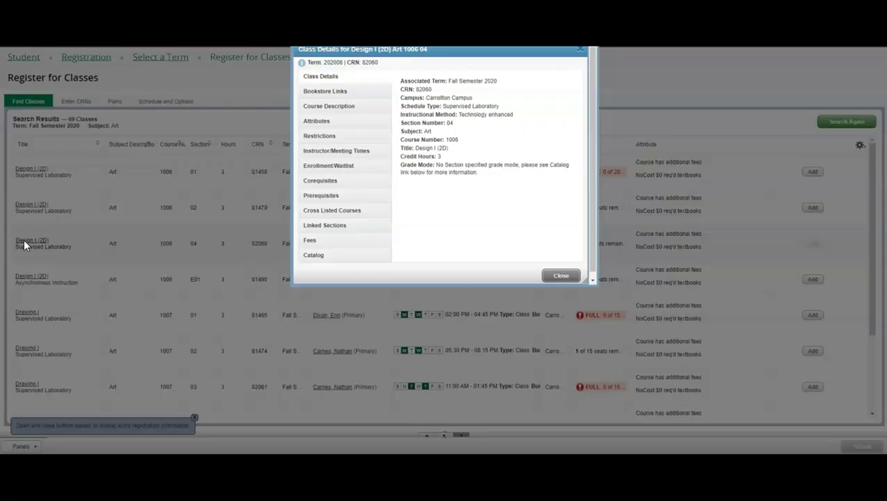
click(558, 278)
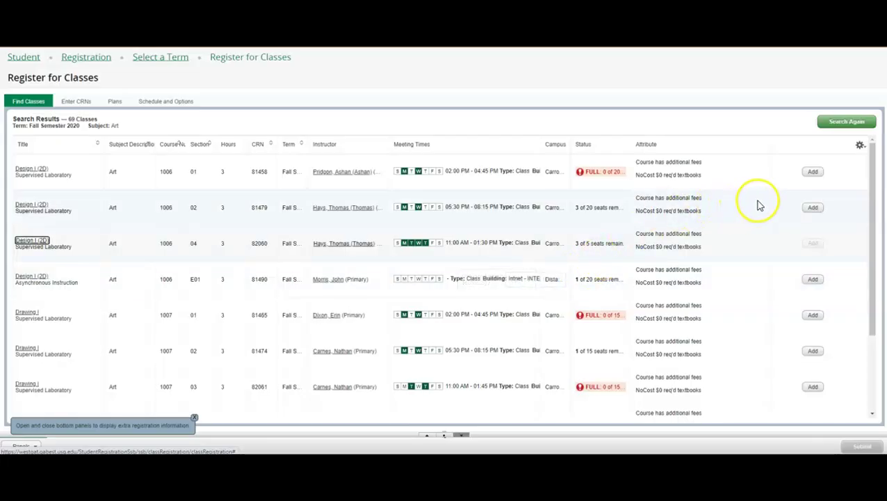
Add Design I (2D) section 02, CRN 81479, to the pending summary
click(811, 209)
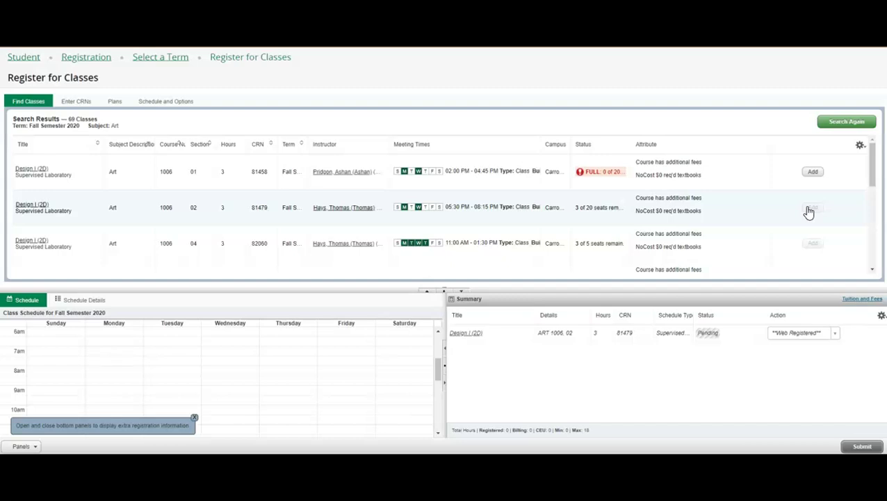
Add Elementary Spanish I, CRN 80691, to the summary through CRN entry
click(90, 103)
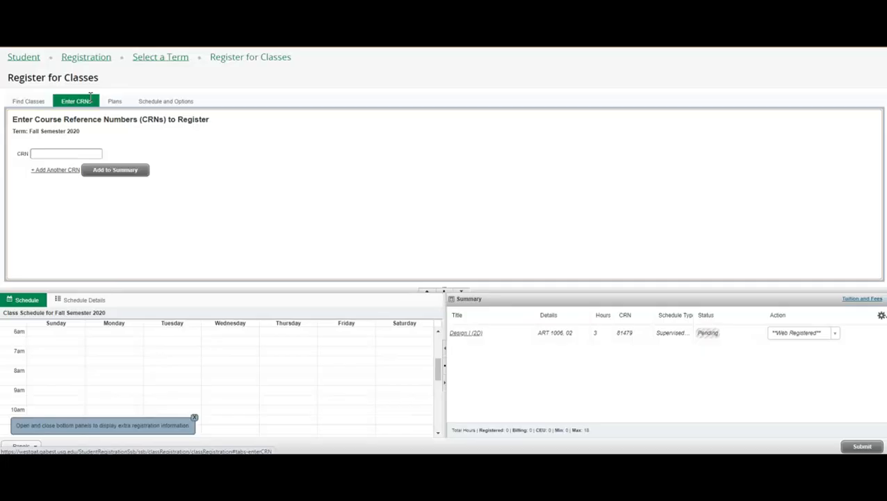
click(54, 153)
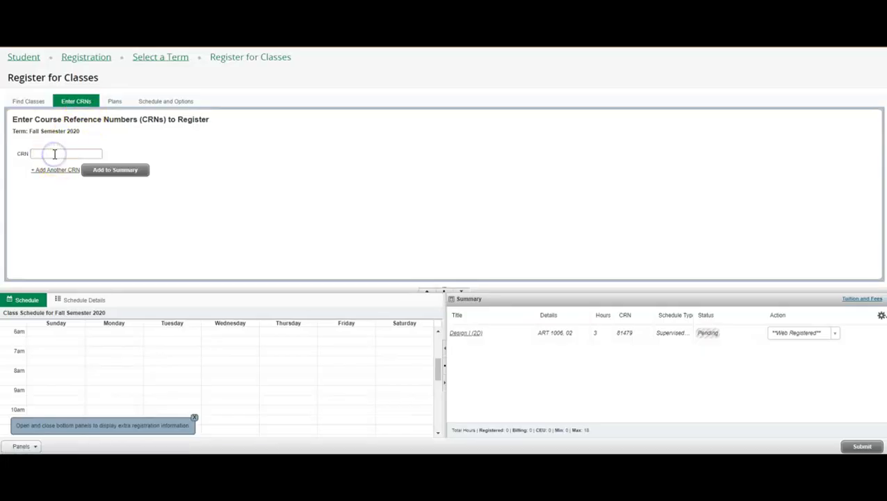
text(80681)
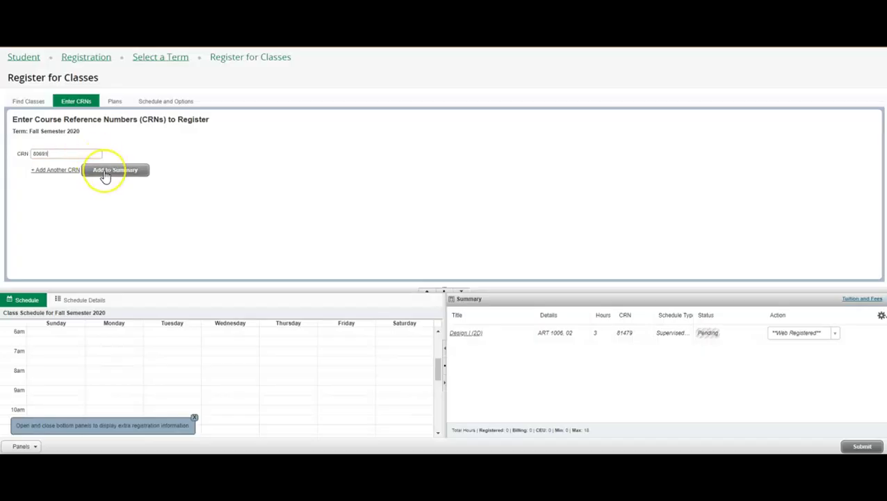
click(103, 172)
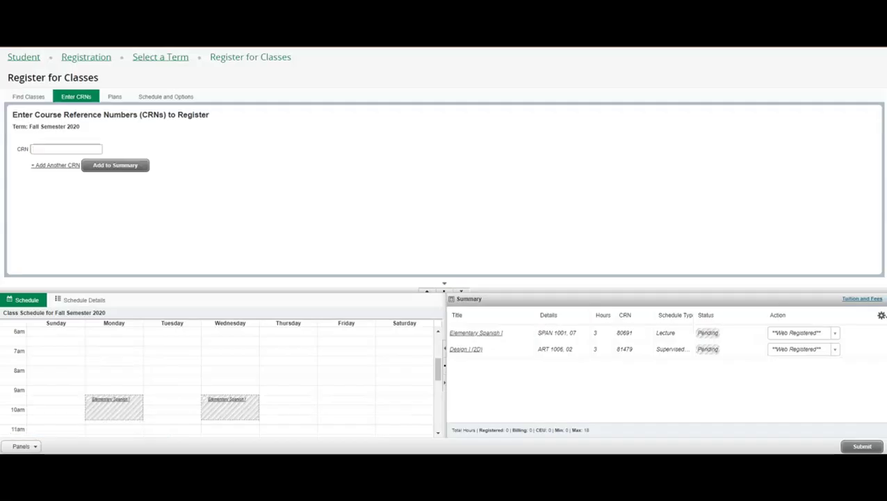
Switch the pending schedule to Schedule Details, showing meeting times and locations
click(71, 302)
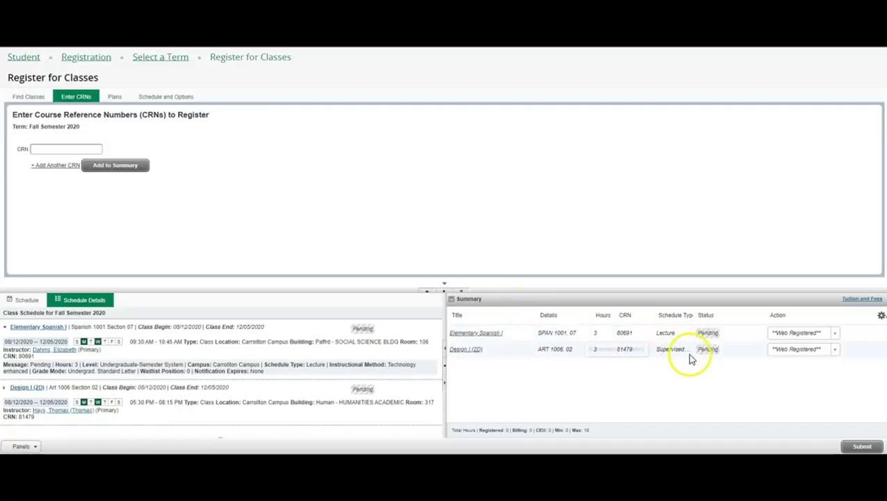
Submit both pending classes, Design I (2D) and Elementary Spanish I, for registration
click(854, 446)
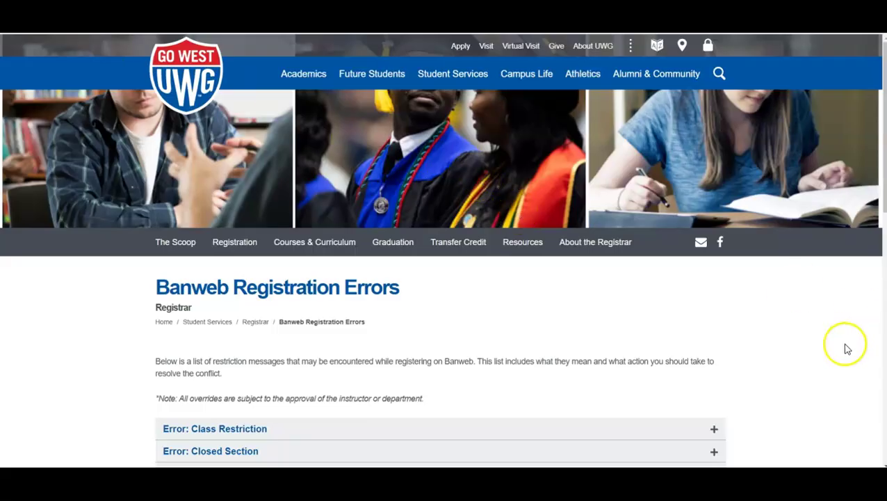
Scroll the Banweb Registration Errors page and expand the Closed Section error explanation
scroll(779, 365, down, 1)
scroll(781, 368, down, 2)
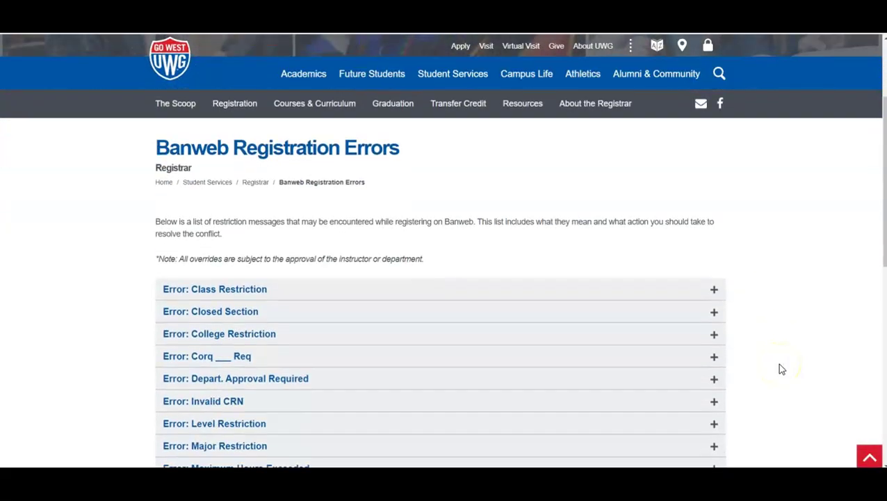
scroll(782, 368, down, 1)
scroll(781, 369, down, 1)
click(237, 220)
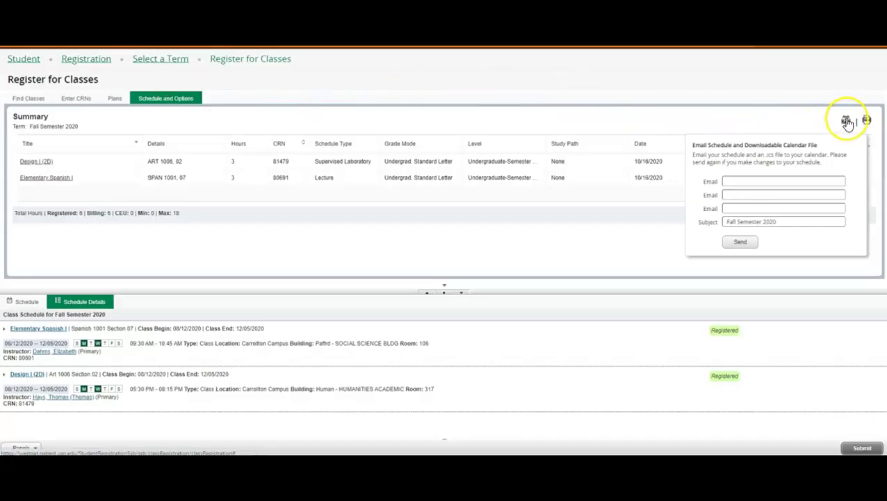
click(741, 243)
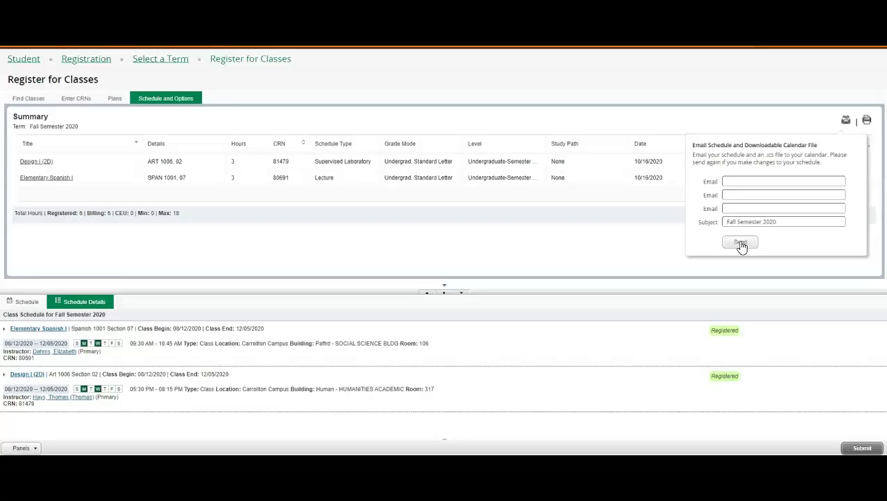